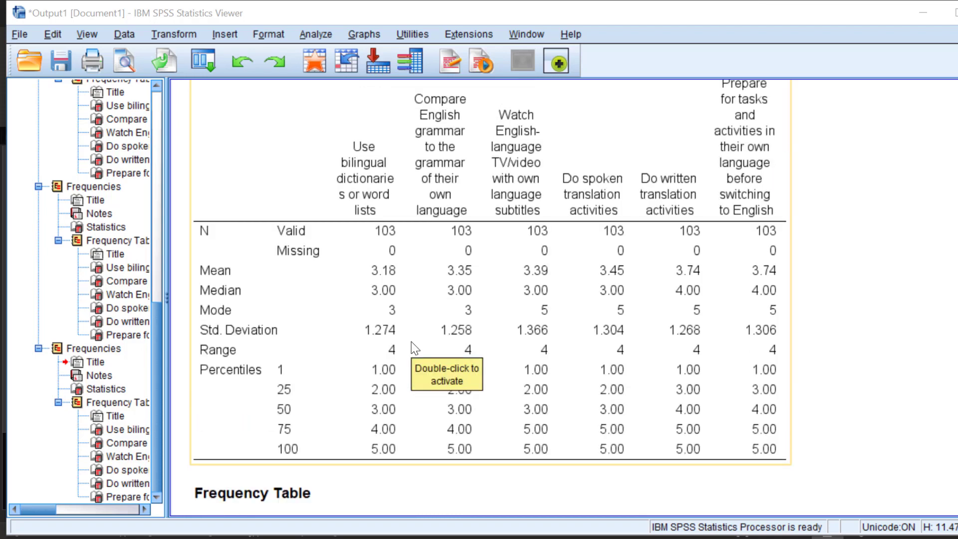
{"action": "scroll", "coordinate": [343, 297], "scroll_direction": "up", "scroll_amount": 3}
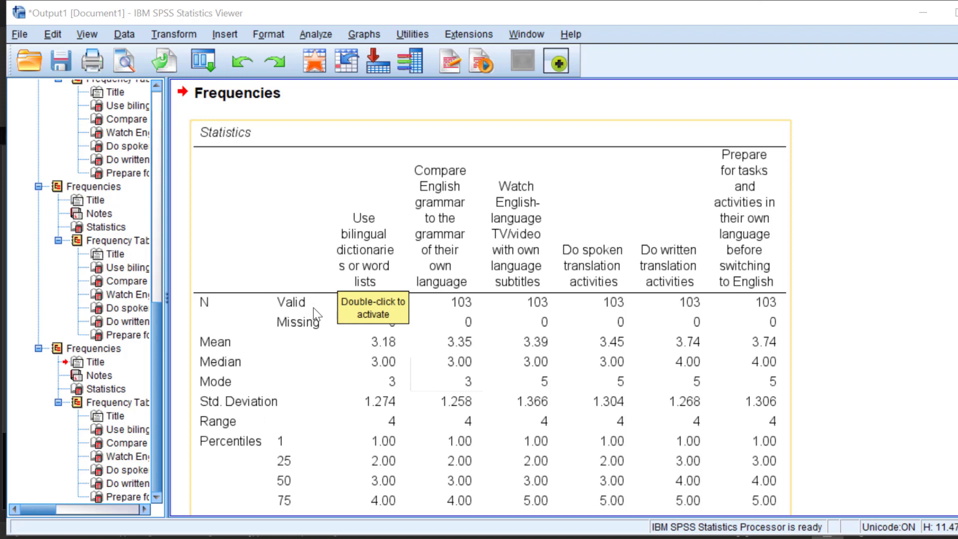
Start a new Frequencies analysis from Analyze > Descriptive Statistics
{"action": "scroll", "coordinate": [320, 309], "scroll_direction": "down", "scroll_amount": 3}
{"action": "scroll", "coordinate": [367, 258], "scroll_direction": "up", "scroll_amount": 3}
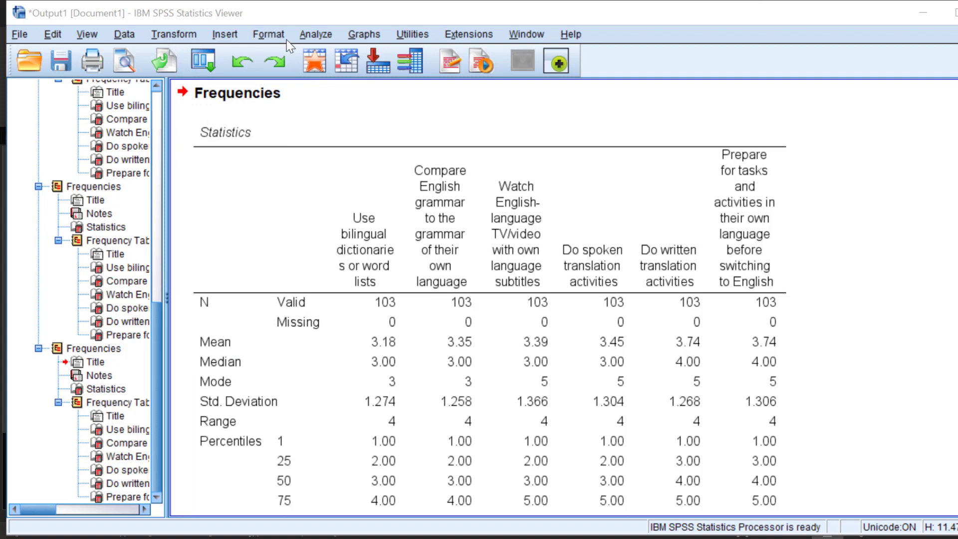
{"action": "left_click", "coordinate": [317, 34]}
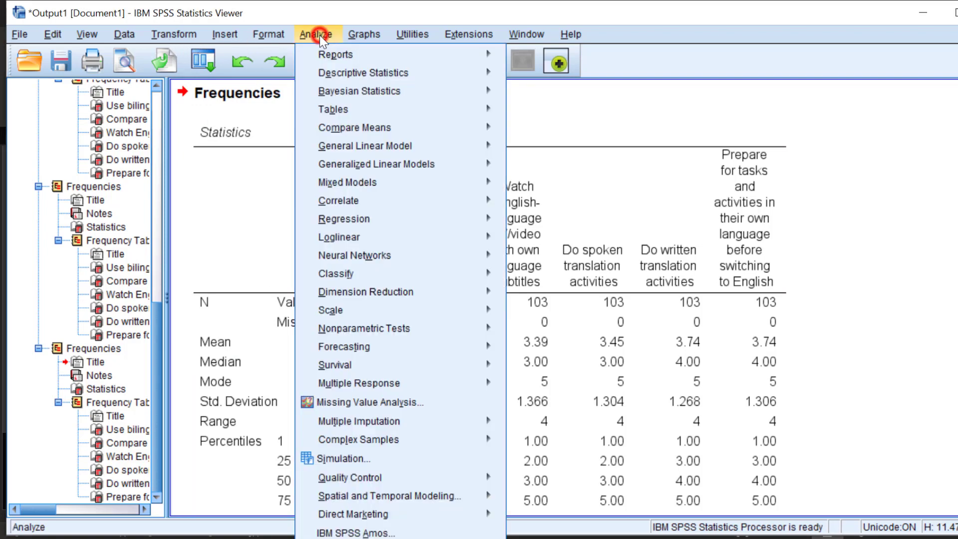
{"action": "mouse_move", "coordinate": [364, 34]}
{"action": "mouse_move", "coordinate": [399, 95]}
{"action": "mouse_move", "coordinate": [316, 35]}
{"action": "mouse_move", "coordinate": [349, 74]}
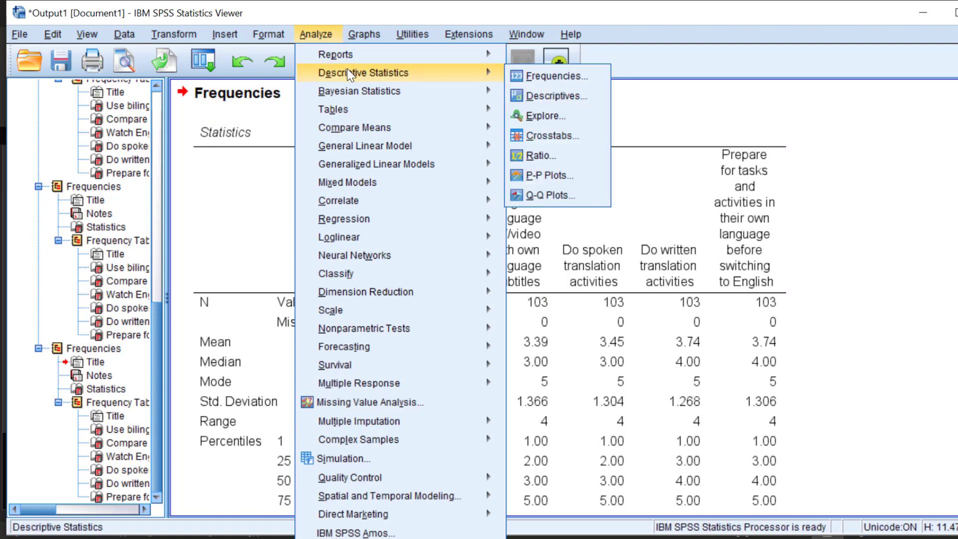
{"action": "left_click", "coordinate": [553, 77]}
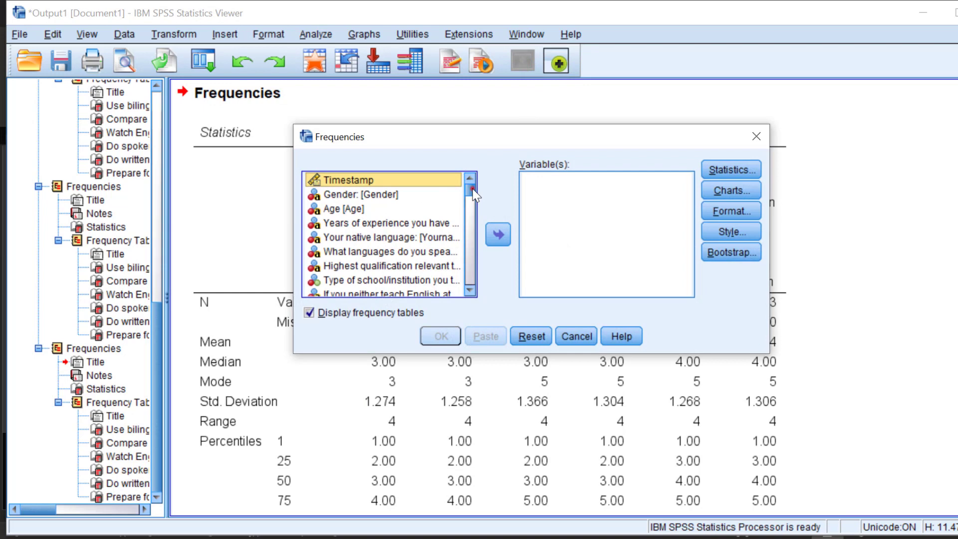
Add the four learners' own-language attitude items to Variable(s) and open Statistics options
{"action": "left_click_drag", "start_coordinate": [472, 194], "coordinate": [470, 248]}
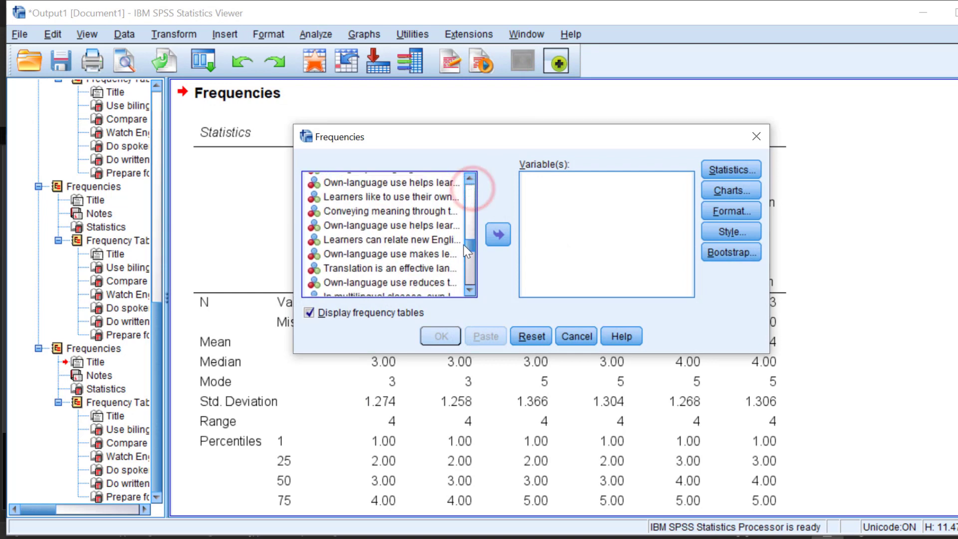
{"action": "left_click", "coordinate": [362, 198]}
{"action": "left_click", "coordinate": [359, 240], "text": "shift"}
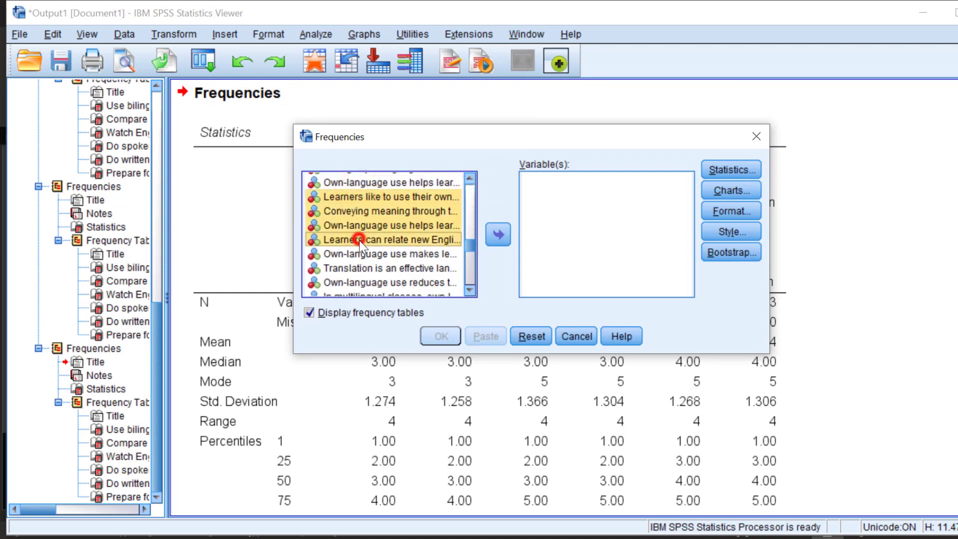
{"action": "left_click", "coordinate": [498, 234]}
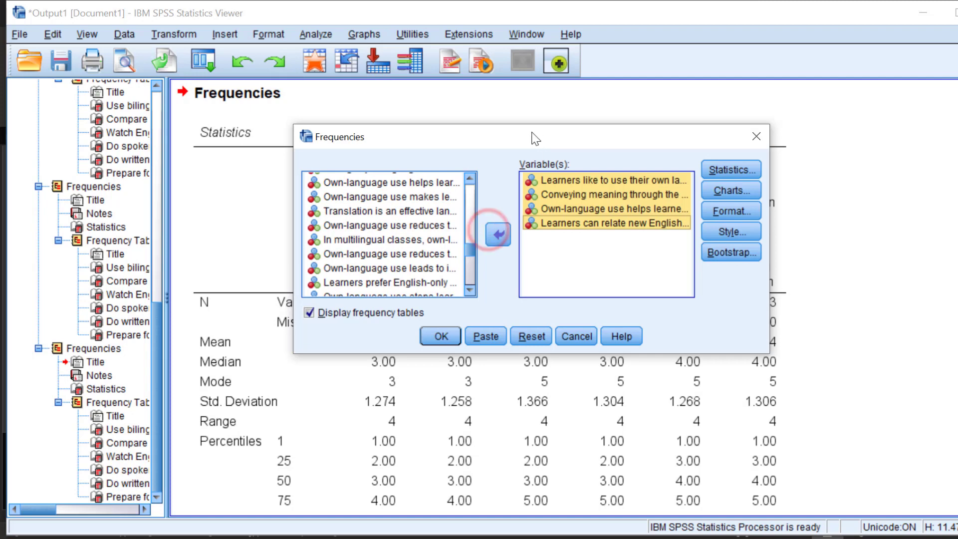
{"action": "left_click_drag", "start_coordinate": [530, 124], "coordinate": [530, 65]}
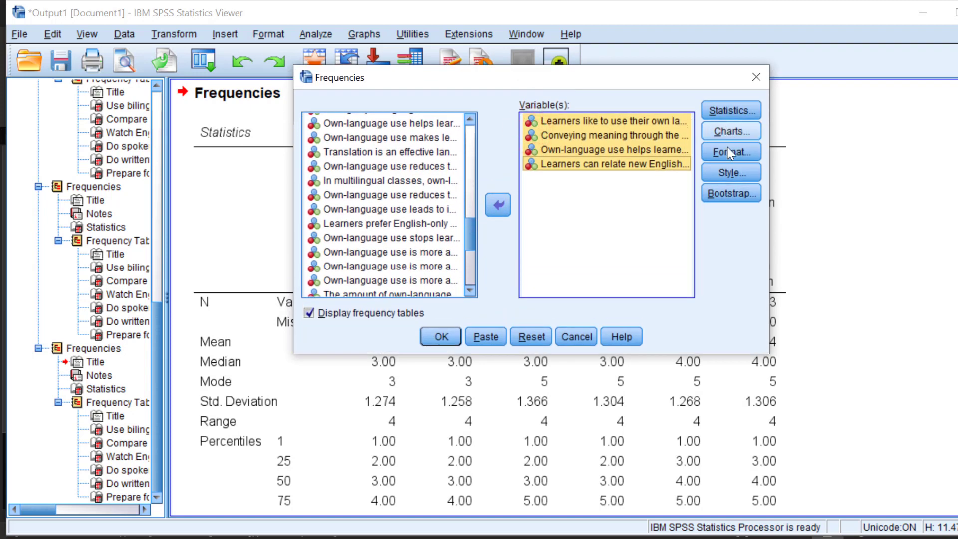
{"action": "left_click", "coordinate": [728, 110]}
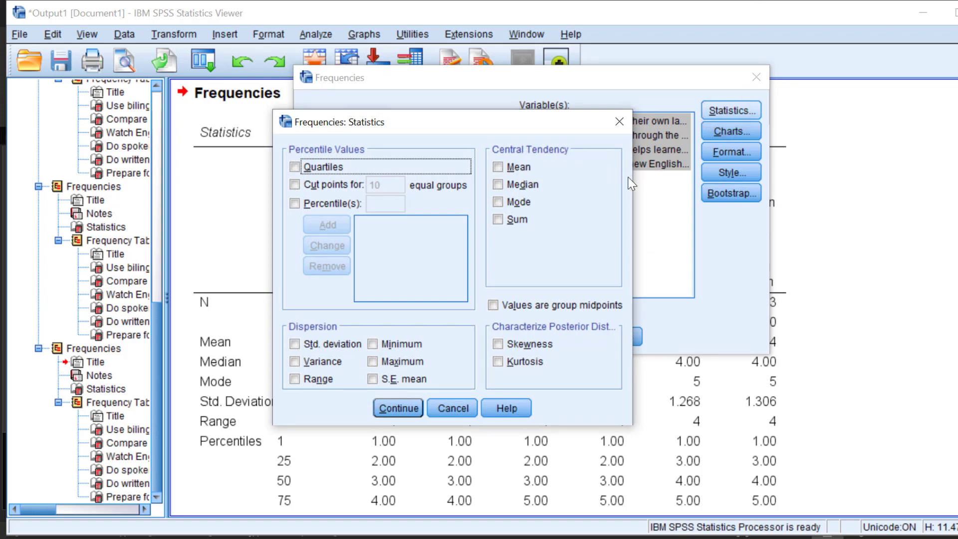
Request mean, median, mode, sum, quartiles, standard deviation, variance and range, then confirm
{"action": "left_click_drag", "start_coordinate": [545, 120], "coordinate": [594, 127]}
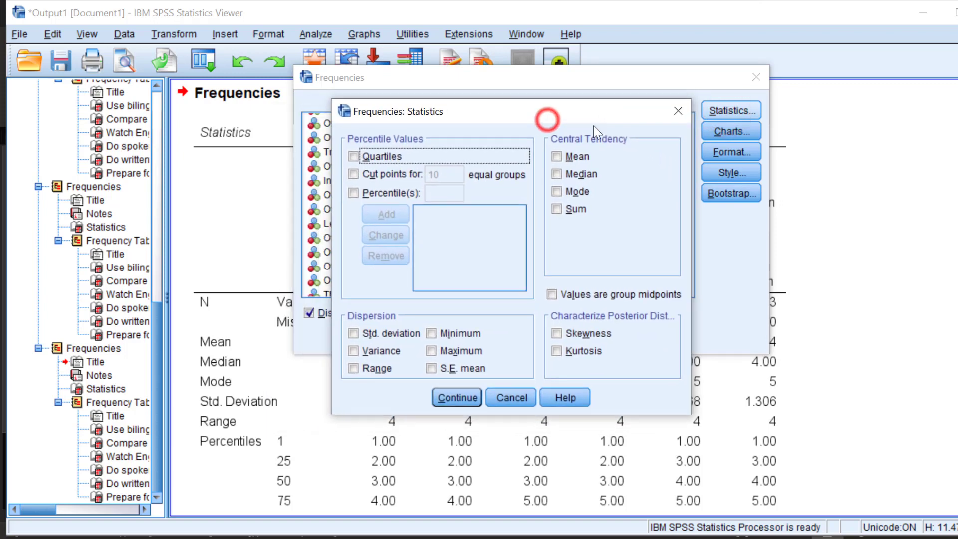
{"action": "left_click", "coordinate": [556, 156]}
{"action": "left_click", "coordinate": [556, 173]}
{"action": "left_click", "coordinate": [557, 190]}
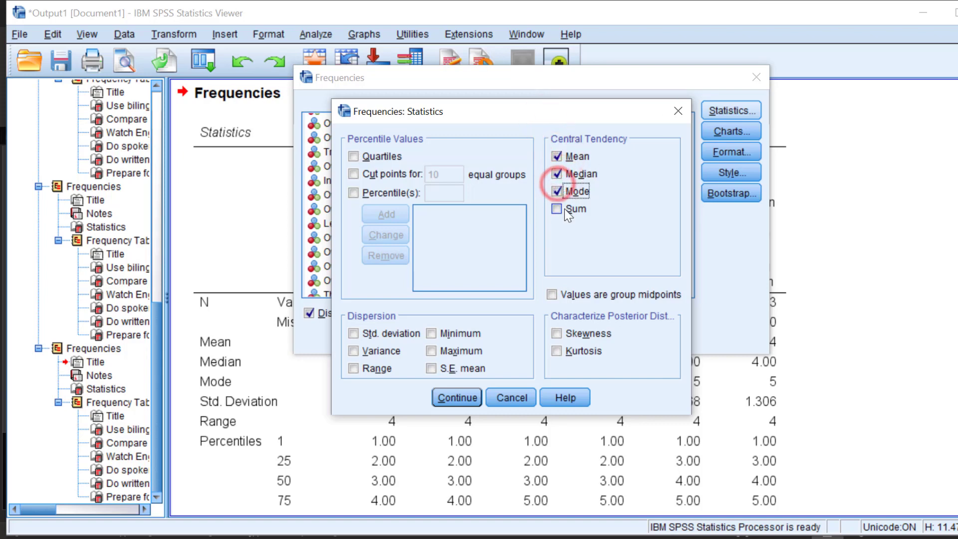
{"action": "left_click", "coordinate": [556, 208]}
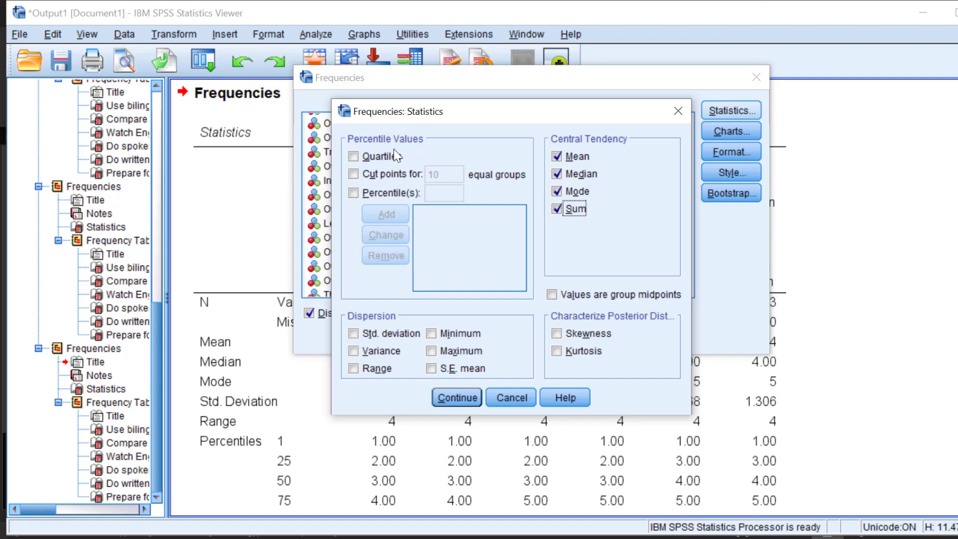
{"action": "left_click", "coordinate": [354, 157]}
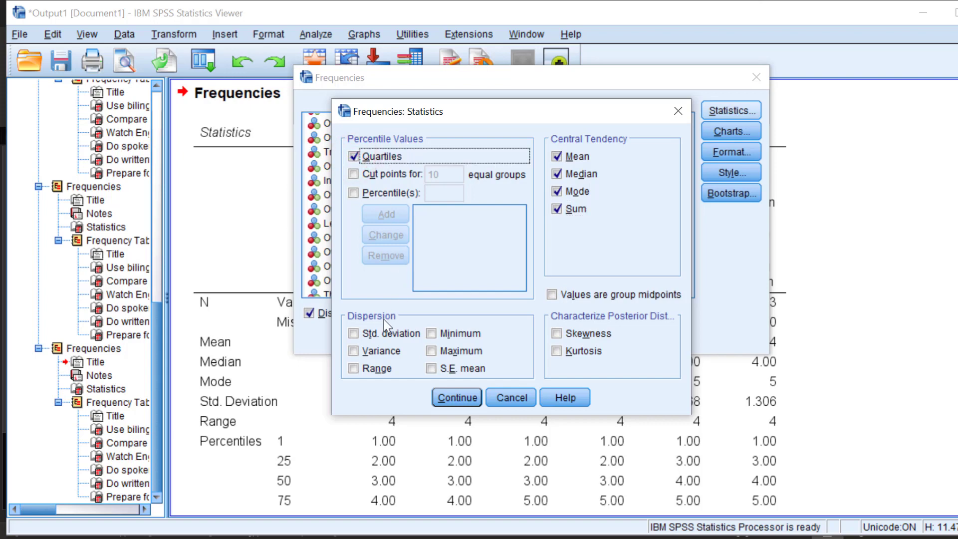
{"action": "left_click", "coordinate": [353, 334]}
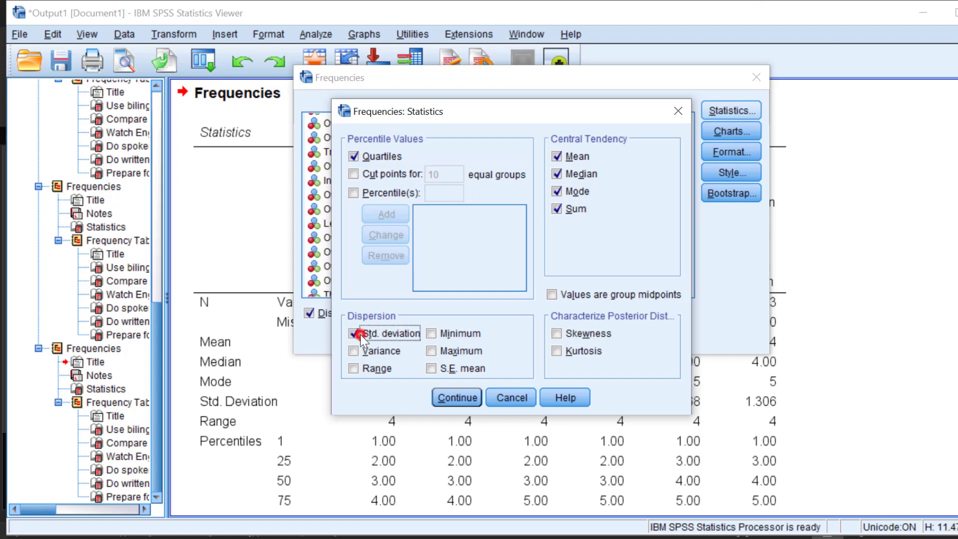
{"action": "left_click", "coordinate": [354, 352]}
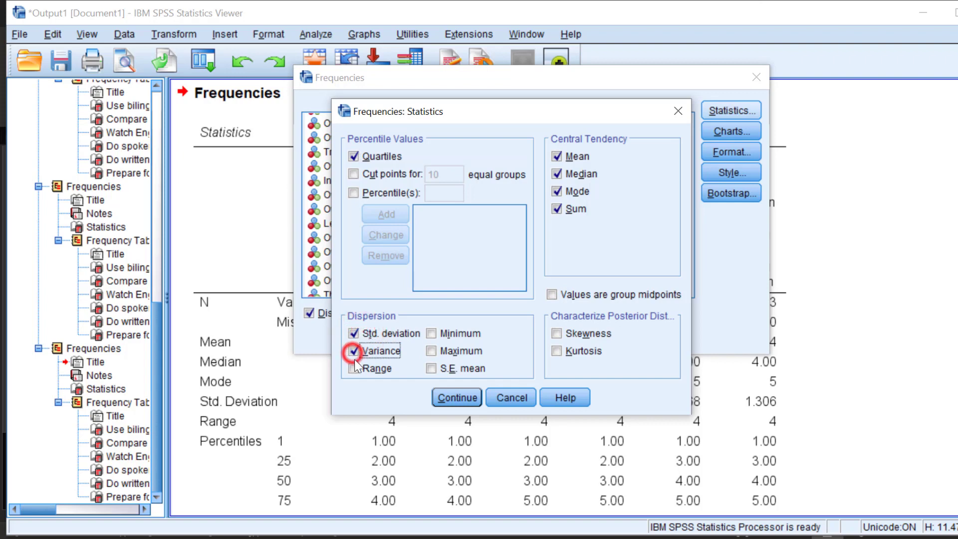
{"action": "left_click", "coordinate": [352, 369]}
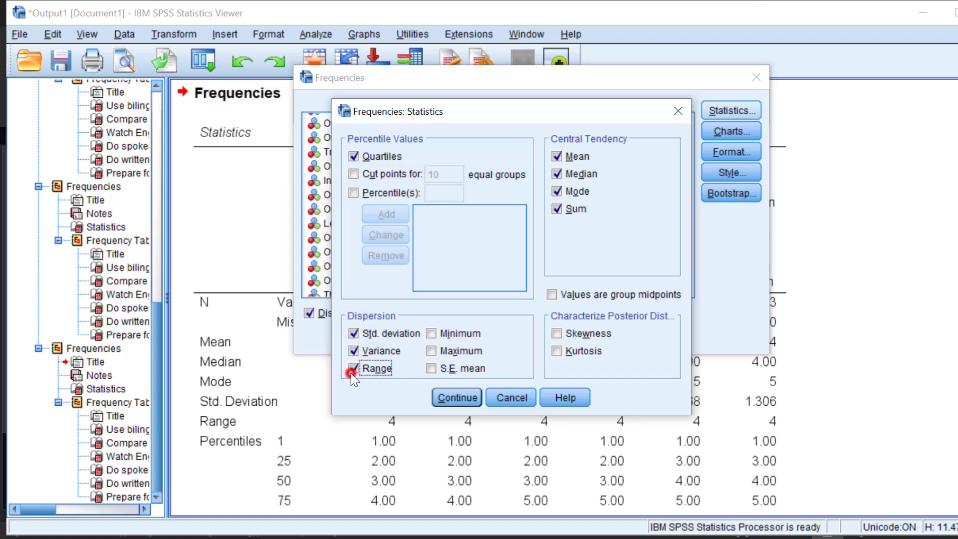
{"action": "left_click", "coordinate": [459, 397]}
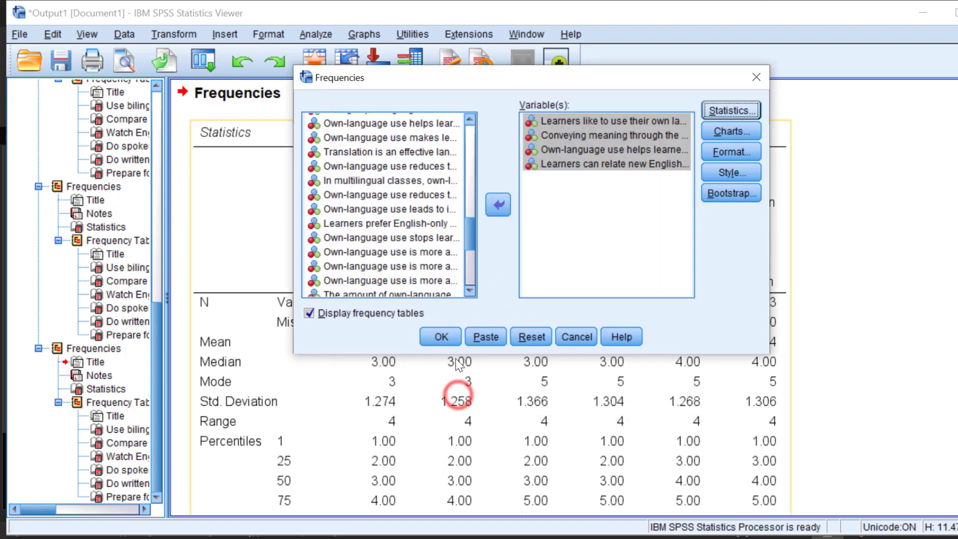
Run the Frequencies analysis and copy the resulting four-item Statistics table (N 103)
{"action": "left_click", "coordinate": [441, 338]}
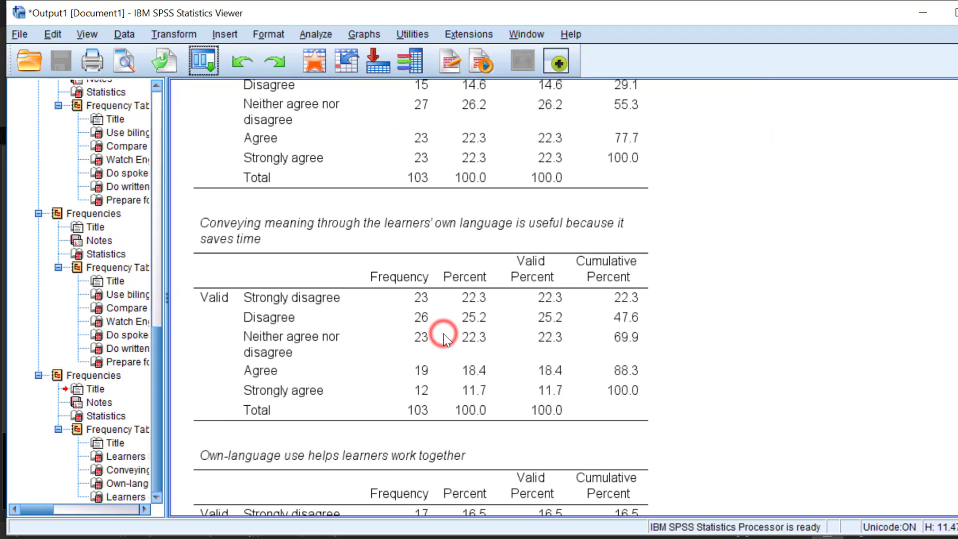
{"action": "scroll", "coordinate": [375, 290], "scroll_direction": "up", "scroll_amount": 3}
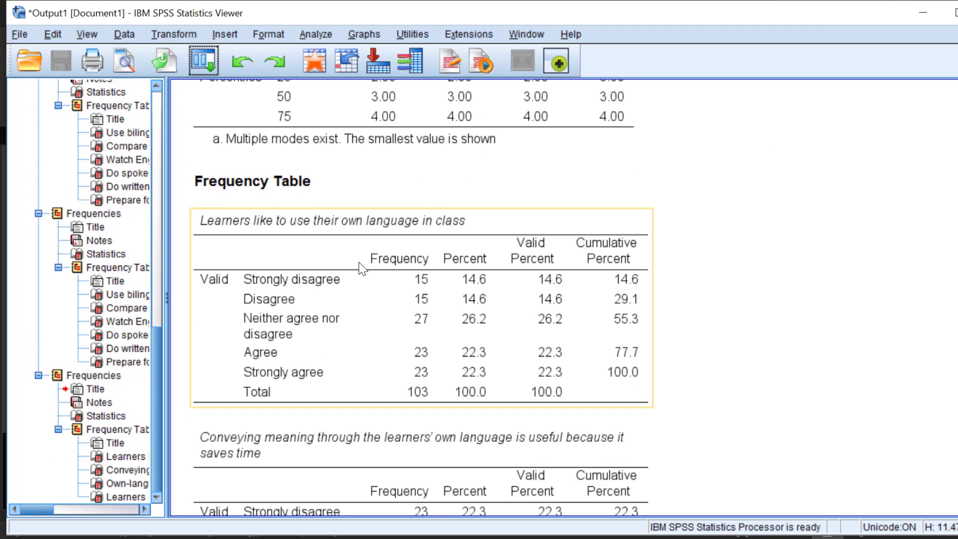
{"action": "scroll", "coordinate": [360, 269], "scroll_direction": "up", "scroll_amount": 5}
{"action": "scroll", "coordinate": [379, 232], "scroll_direction": "up", "scroll_amount": 1}
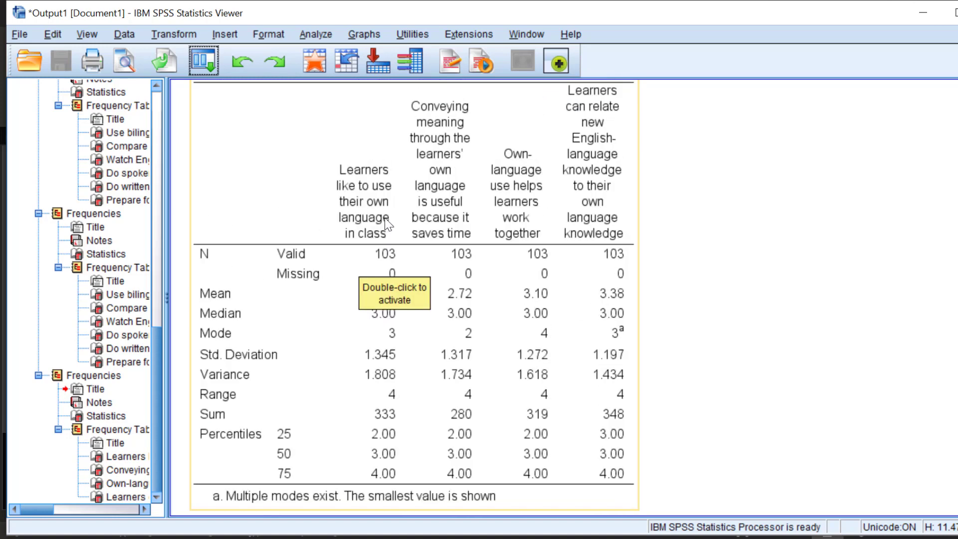
{"action": "scroll", "coordinate": [386, 224], "scroll_direction": "down", "scroll_amount": 5}
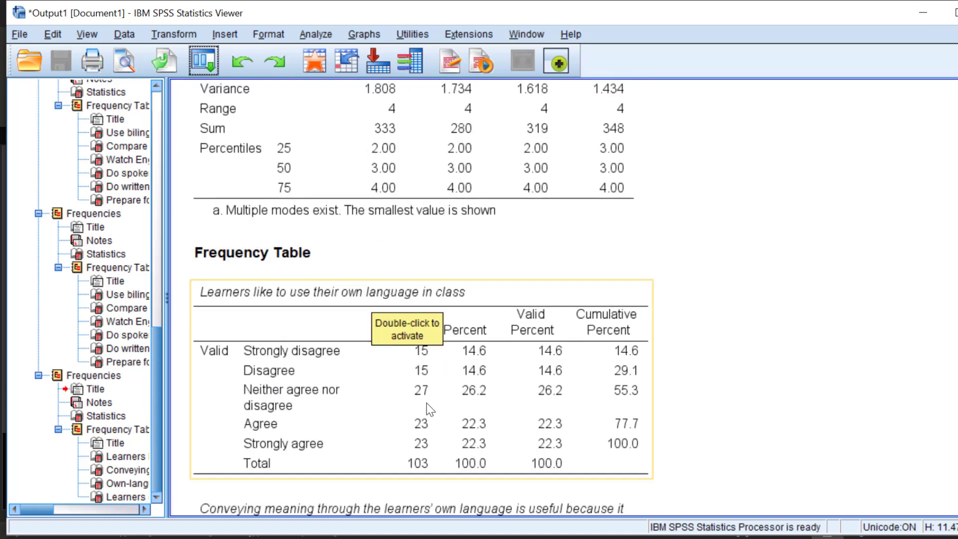
{"action": "scroll", "coordinate": [330, 284], "scroll_direction": "up", "scroll_amount": 5}
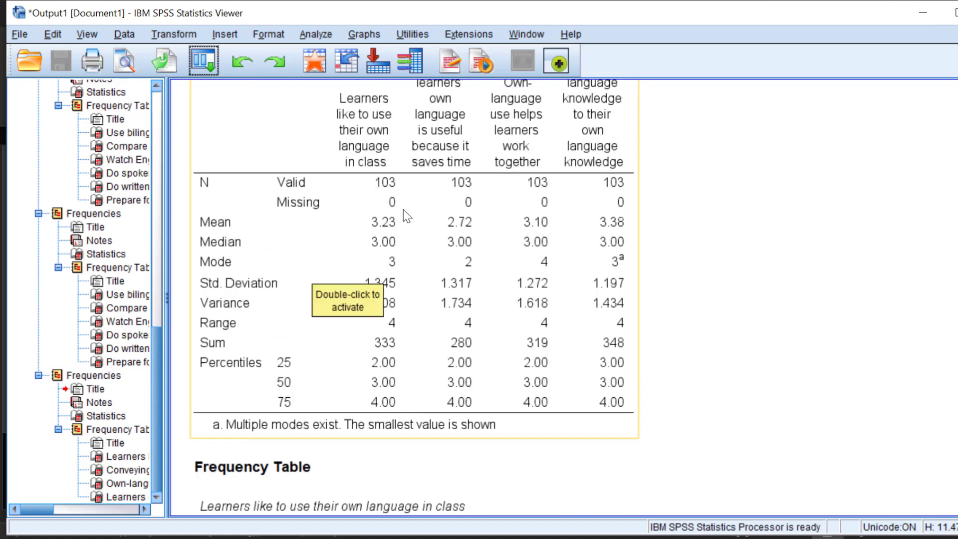
{"action": "scroll", "coordinate": [407, 216], "scroll_direction": "up", "scroll_amount": 1}
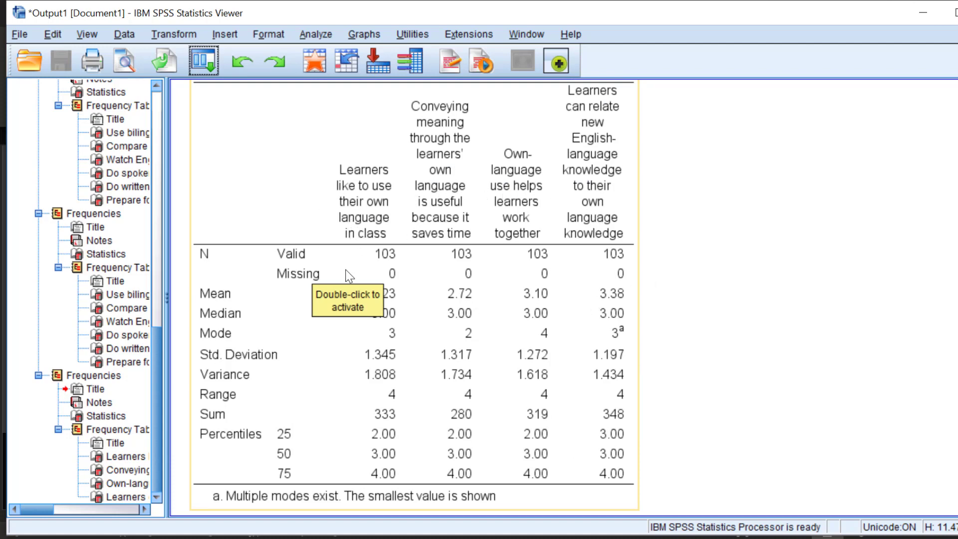
{"action": "scroll", "coordinate": [434, 210], "scroll_direction": "up", "scroll_amount": 1}
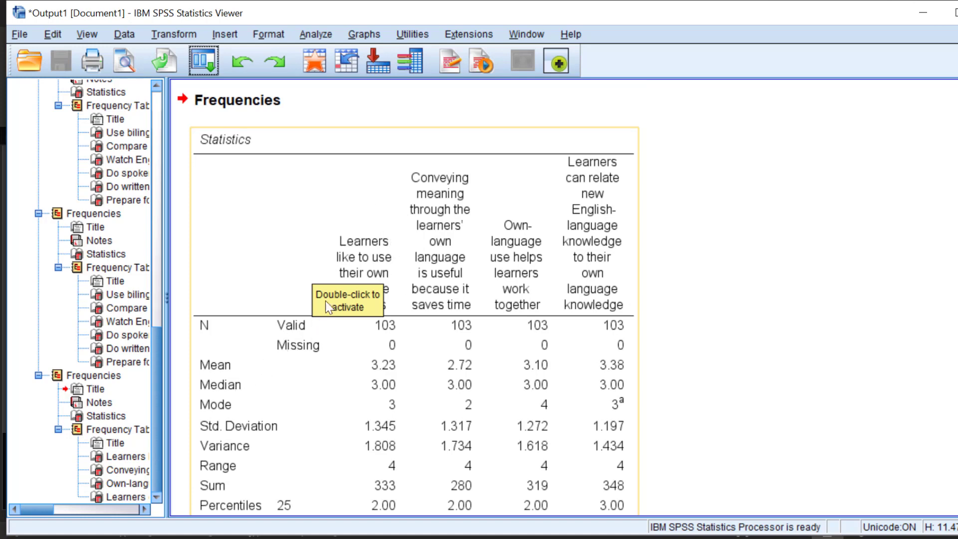
{"action": "scroll", "coordinate": [314, 220], "scroll_direction": "down", "scroll_amount": 1}
{"action": "right_click", "coordinate": [312, 207]}
{"action": "left_click", "coordinate": [327, 236]}
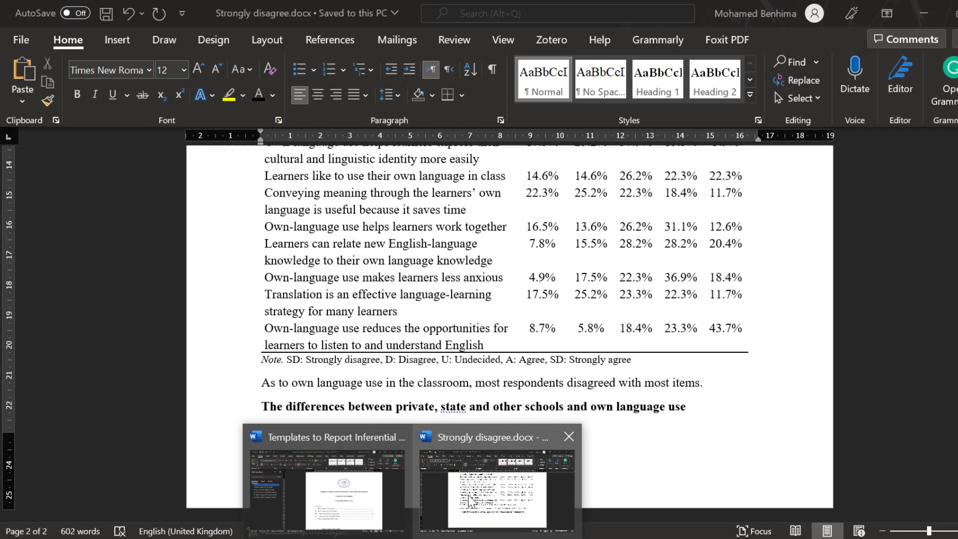
Paste the SPSS Statistics table into the Word document Strongly disagree.docx
{"action": "left_click", "coordinate": [467, 495]}
{"action": "key", "text": "ctrl+v"}
{"action": "scroll", "coordinate": [408, 435], "scroll_direction": "up", "scroll_amount": 2}
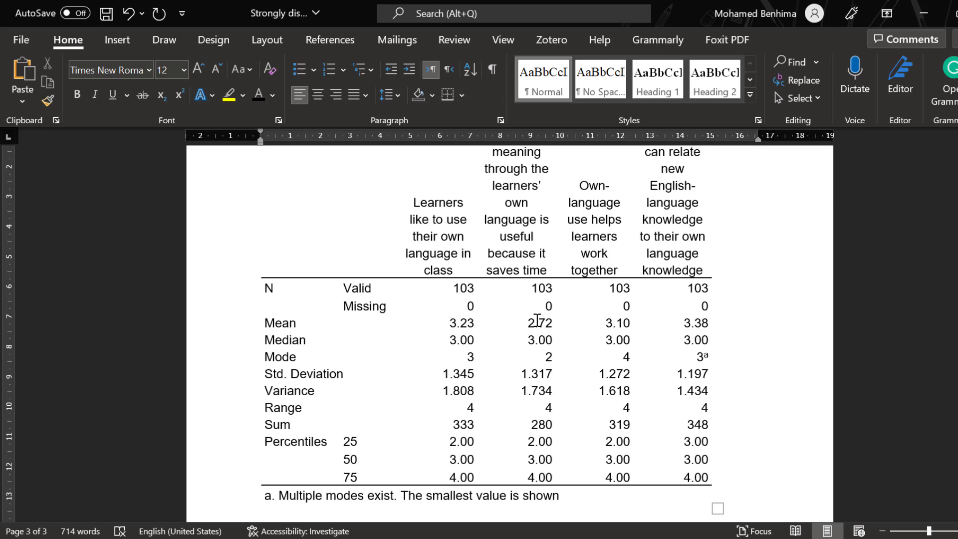
Check the Mean, Median and Mode rows of the pasted table
{"action": "left_click_drag", "start_coordinate": [704, 321], "coordinate": [292, 319]}
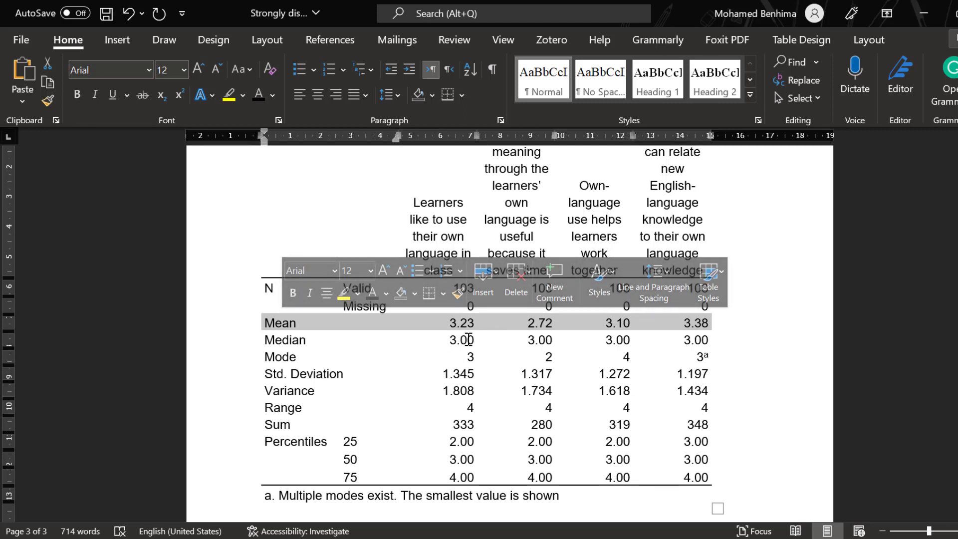
{"action": "left_click_drag", "start_coordinate": [460, 340], "coordinate": [688, 340]}
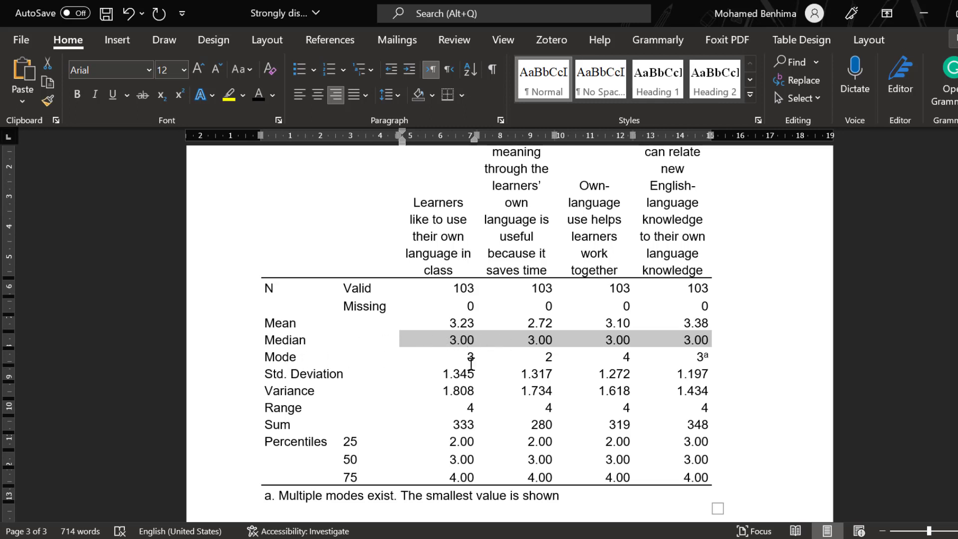
{"action": "left_click_drag", "start_coordinate": [471, 357], "coordinate": [475, 360]}
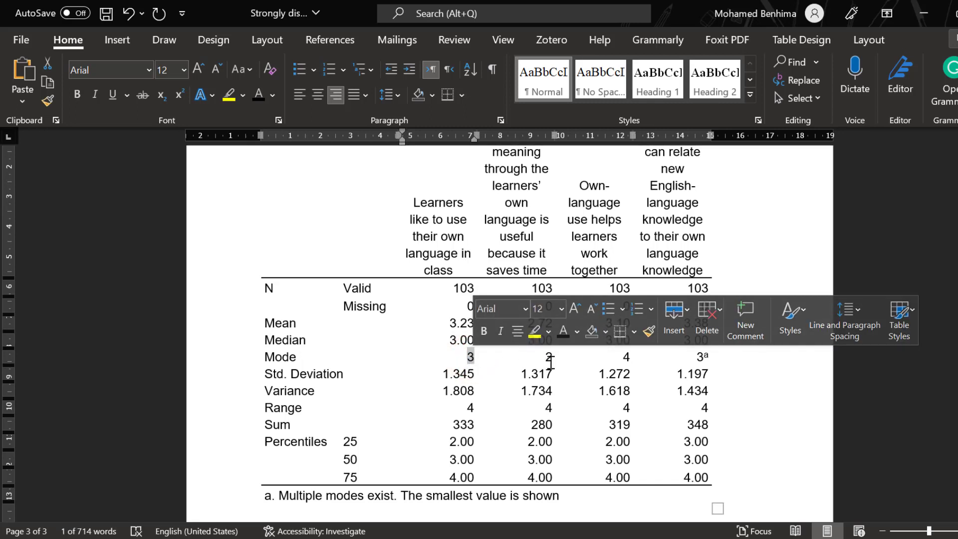
{"action": "left_click", "coordinate": [628, 357]}
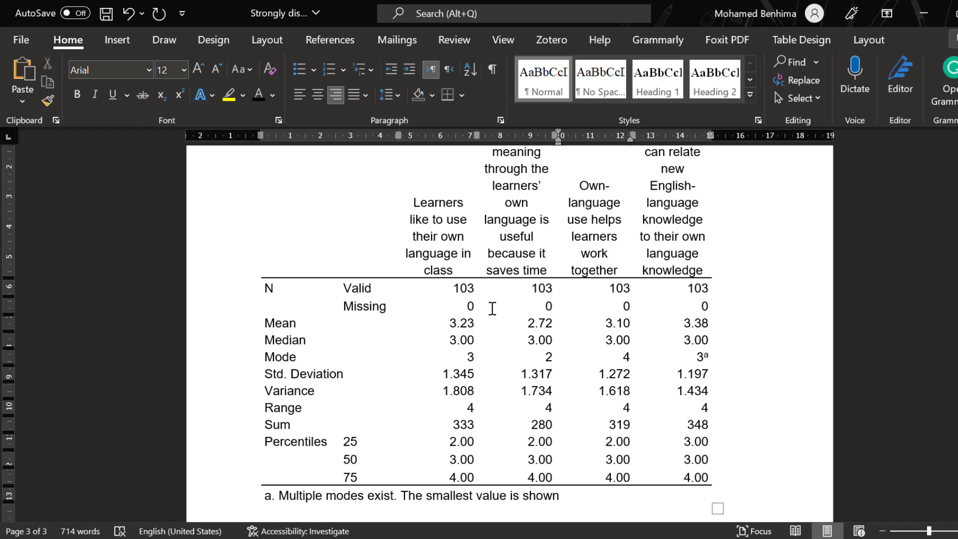
{"action": "scroll", "coordinate": [491, 308], "scroll_direction": "up", "scroll_amount": 1}
{"action": "scroll", "coordinate": [490, 309], "scroll_direction": "down", "scroll_amount": 1}
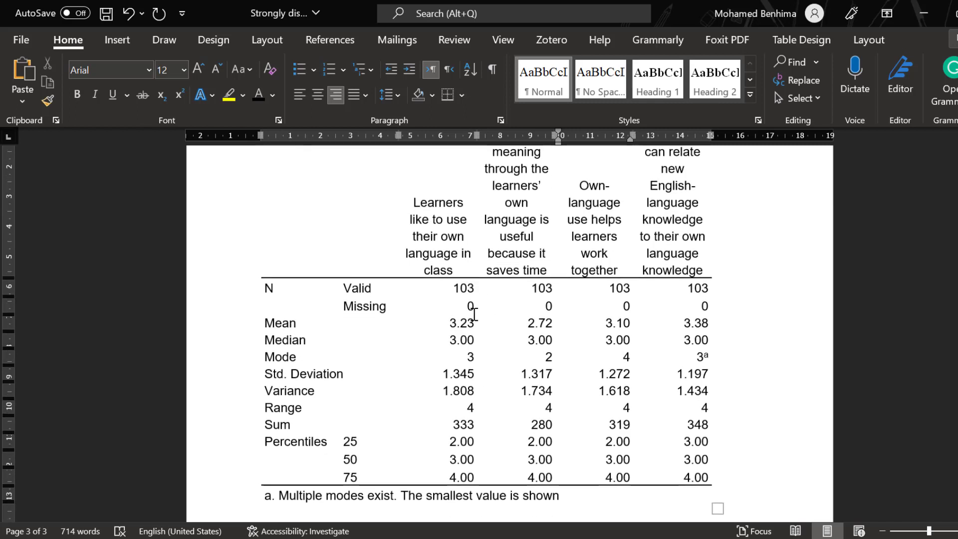
{"action": "scroll", "coordinate": [533, 366], "scroll_direction": "up", "scroll_amount": 2}
{"action": "scroll", "coordinate": [533, 367], "scroll_direction": "down", "scroll_amount": 2}
{"action": "scroll", "coordinate": [436, 337], "scroll_direction": "up", "scroll_amount": 1}
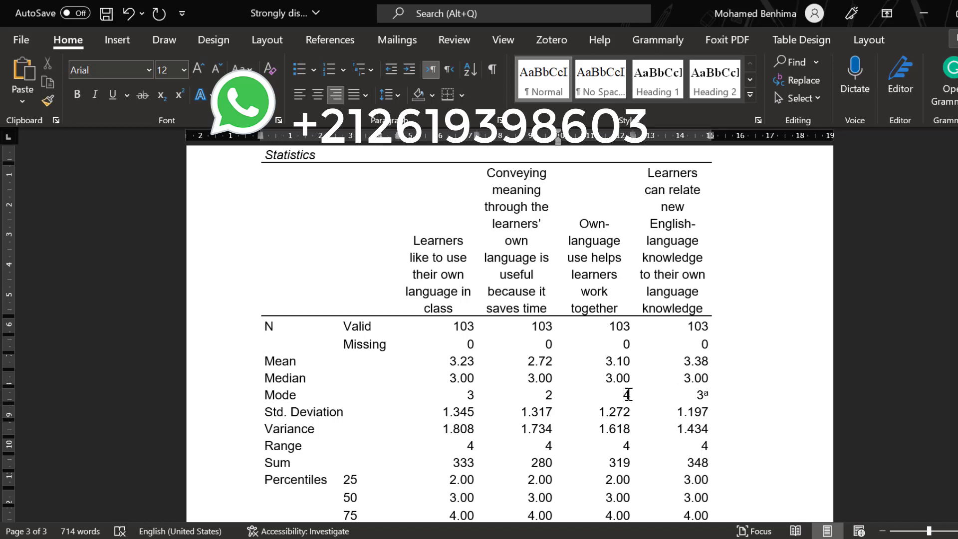
{"action": "scroll", "coordinate": [628, 394], "scroll_direction": "down", "scroll_amount": 1}
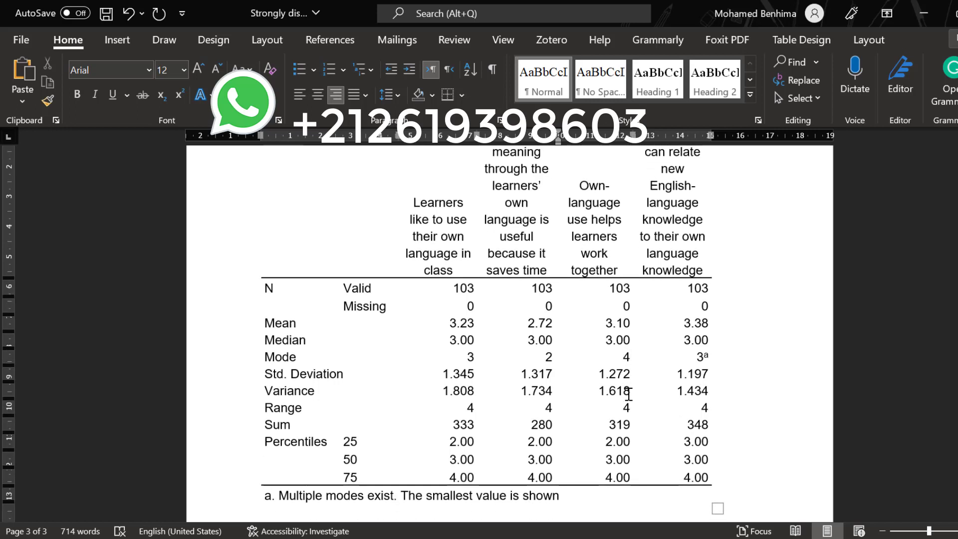